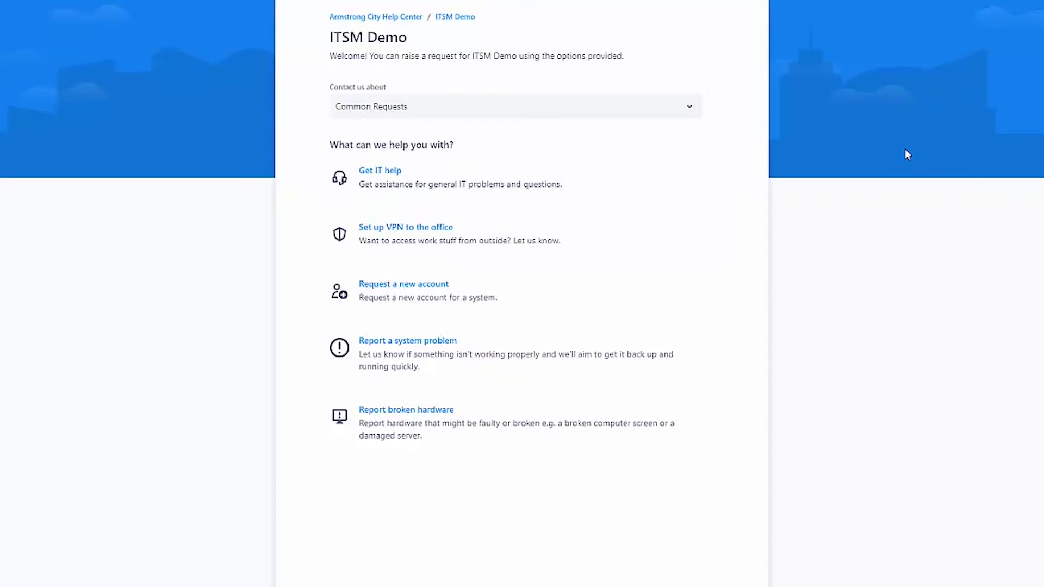
- Submit a Common Requests new-account request for Active Directory titled 'Need new account for testing'
click(456, 18)
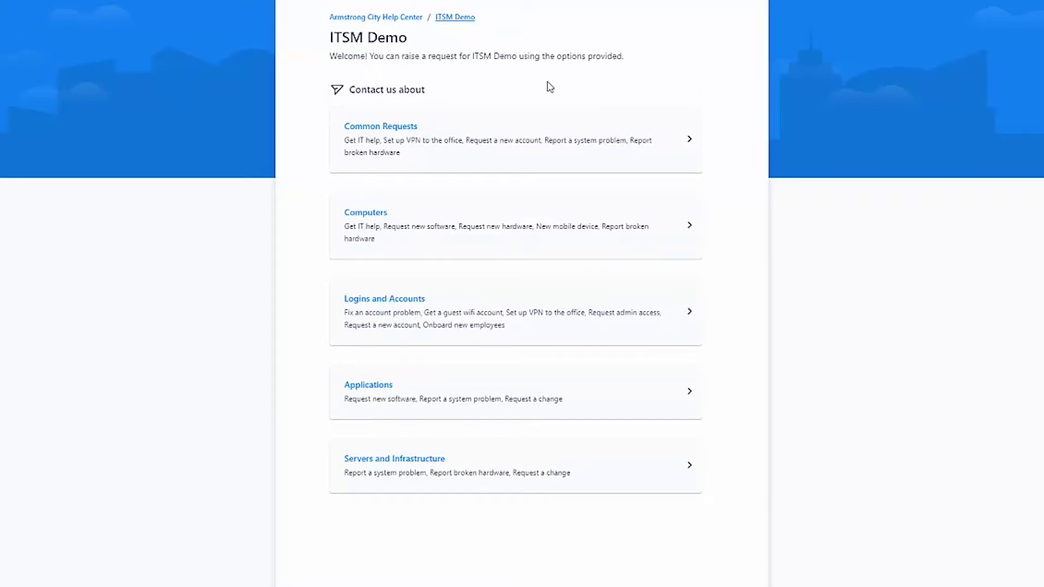
click(490, 130)
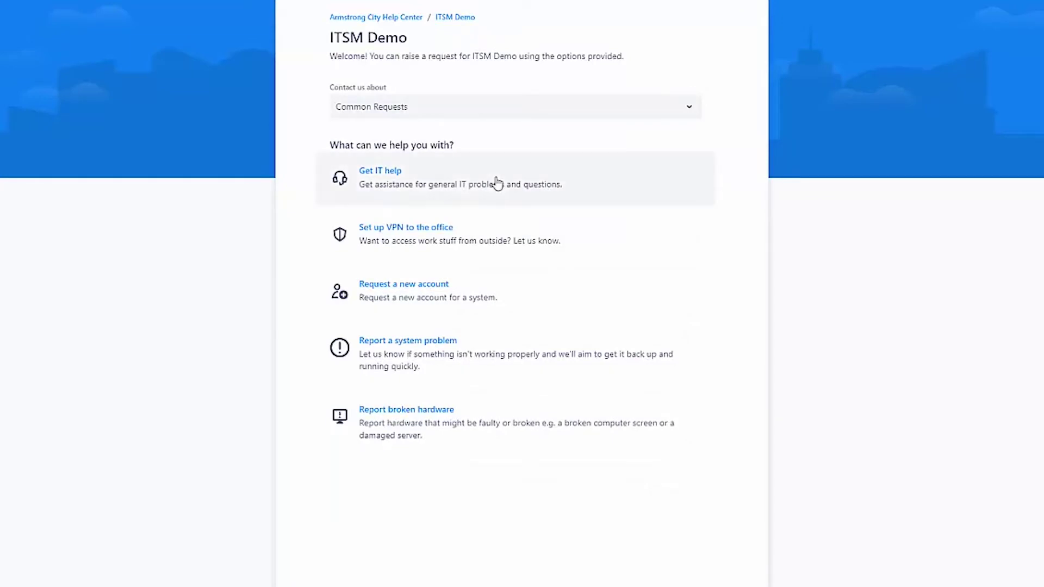
click(400, 290)
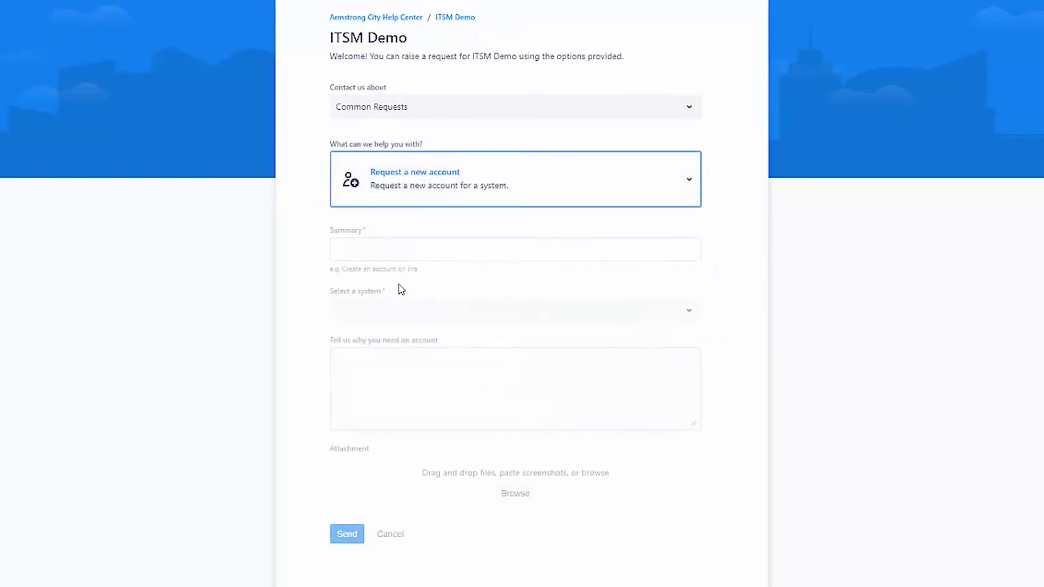
click(363, 250)
text(N)
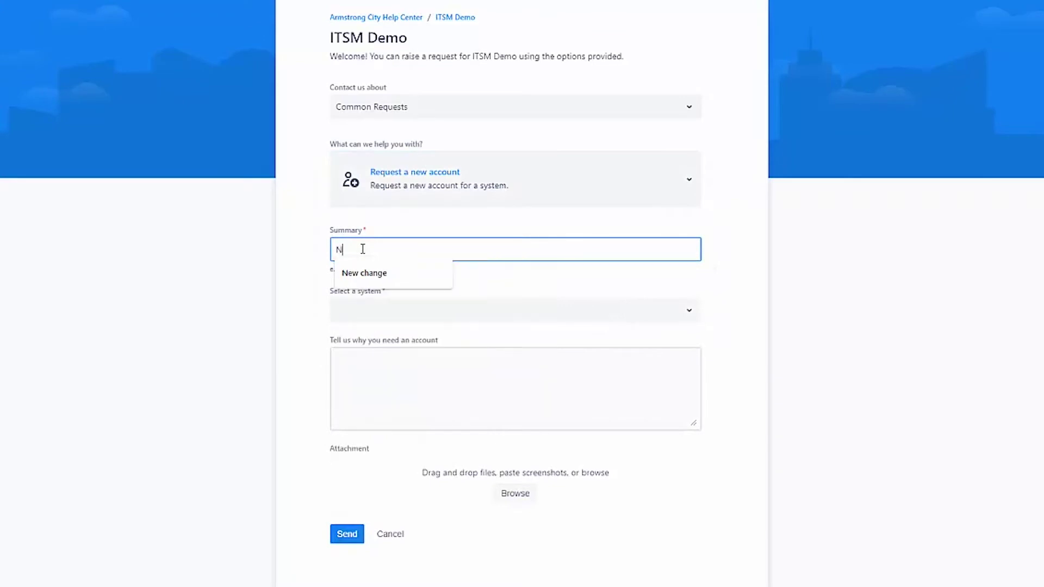
text(eed new account )
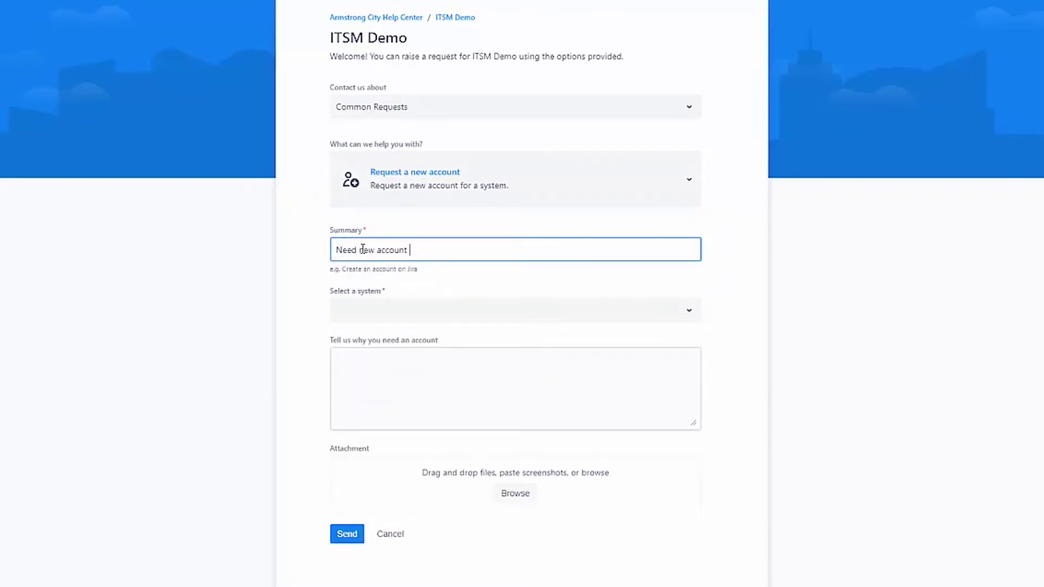
text(for testing)
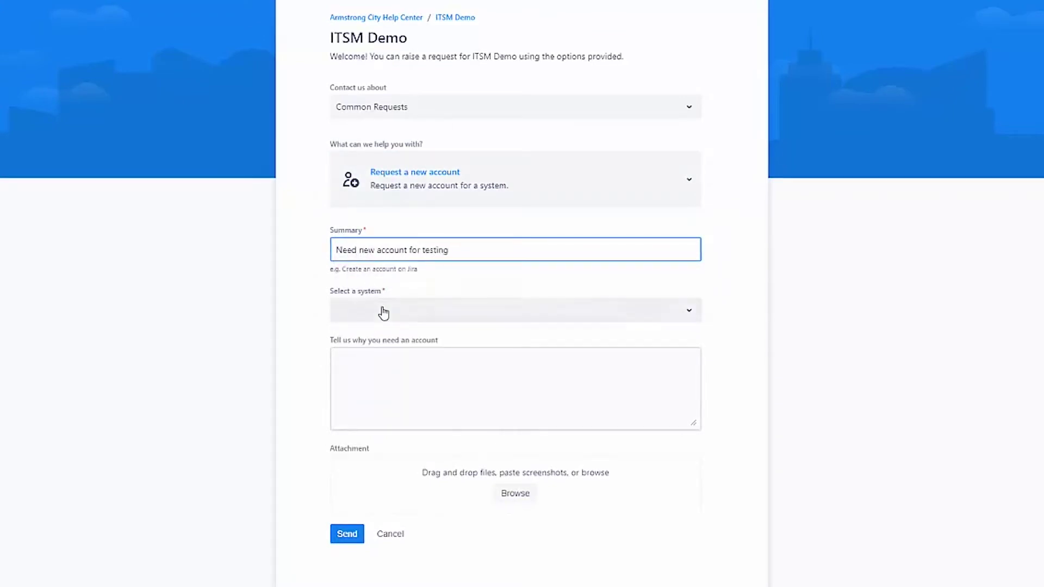
click(383, 313)
click(385, 343)
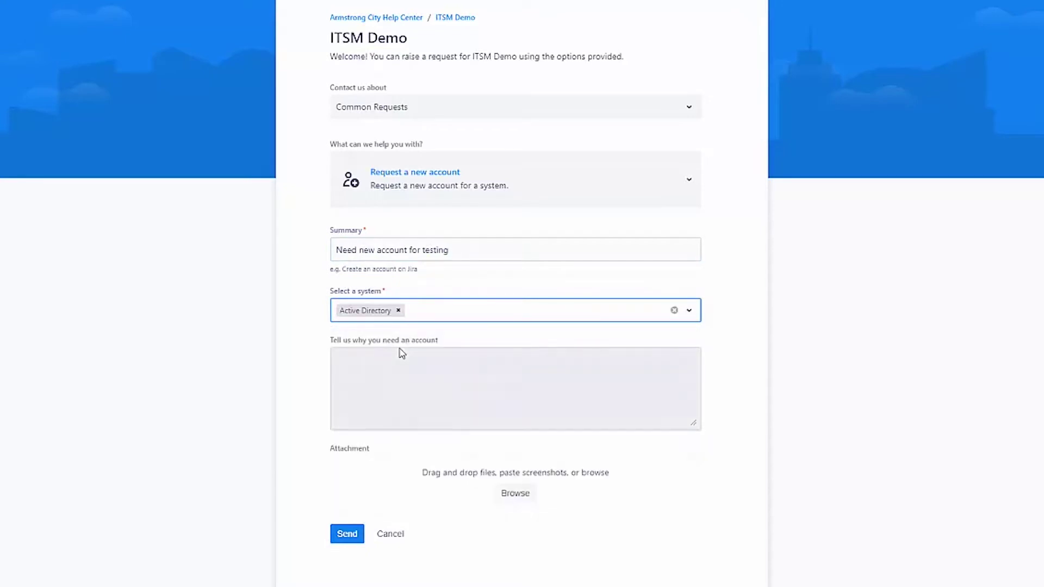
click(348, 537)
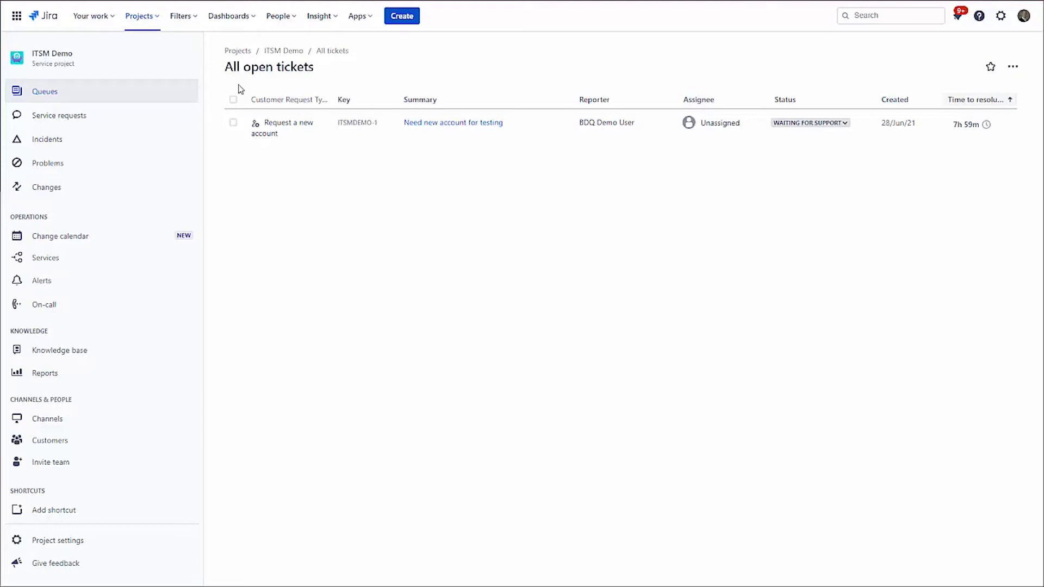
- Open ticket ITSMDEMO-1, 'Need new account for testing', from the All open tickets queue
click(436, 125)
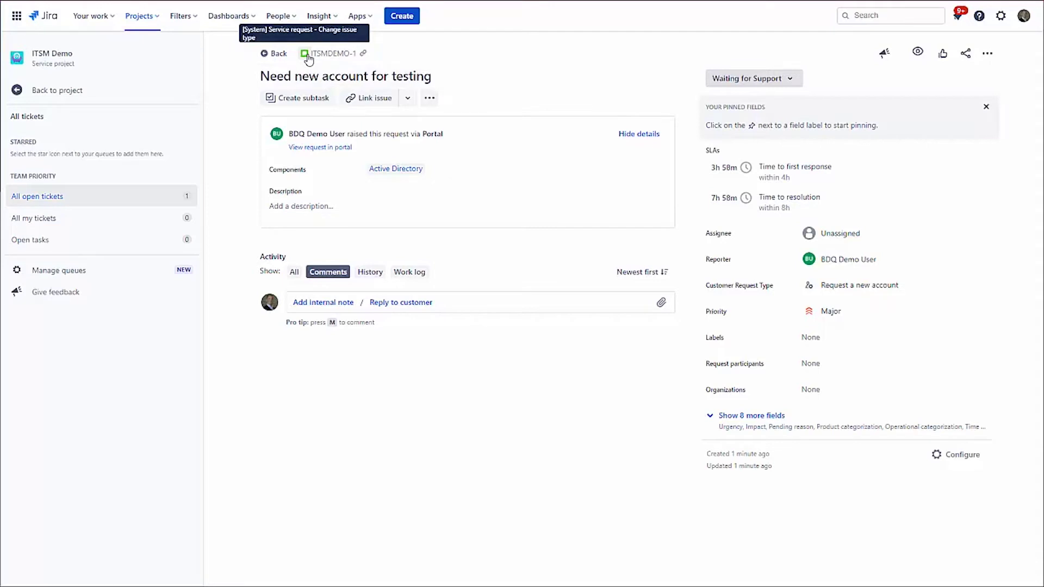
- Show the status transitions available for ITSMDEMO-1 from Waiting for Support
click(755, 81)
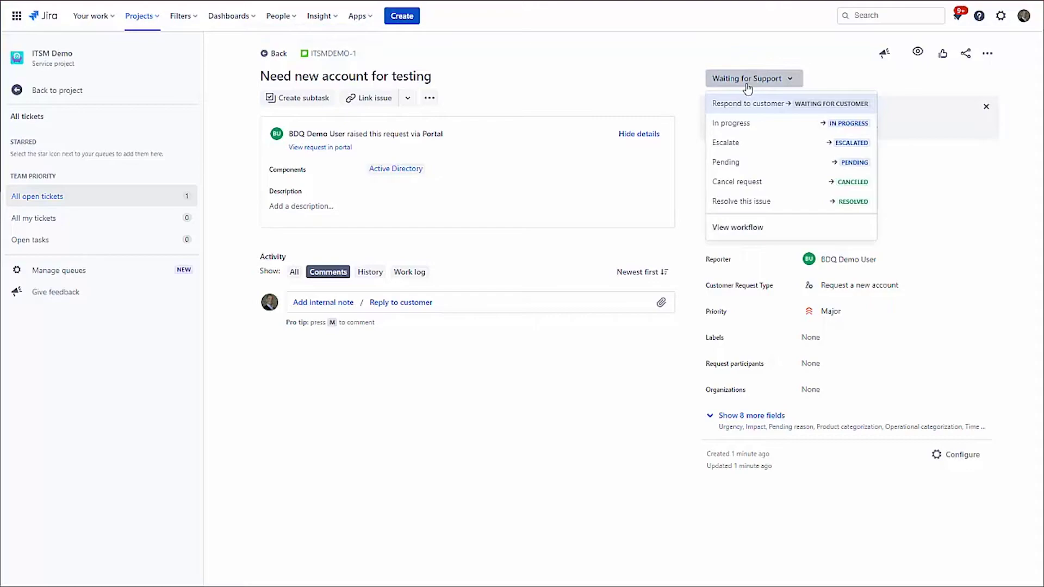
- Move ITSMDEMO-1 to In progress, assigned to yourself, replying 'I need some more details'
click(730, 124)
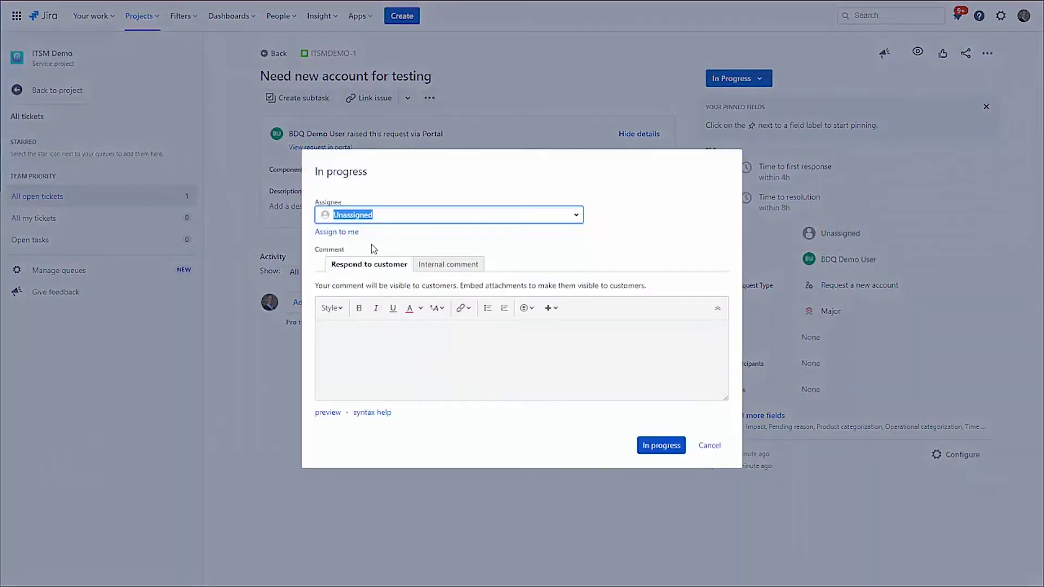
click(341, 232)
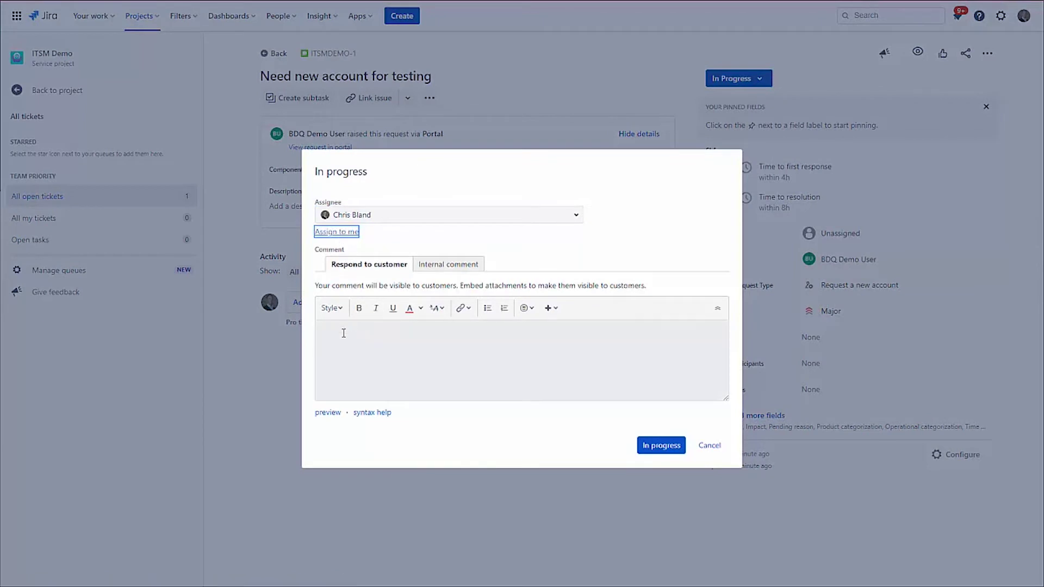
click(344, 334)
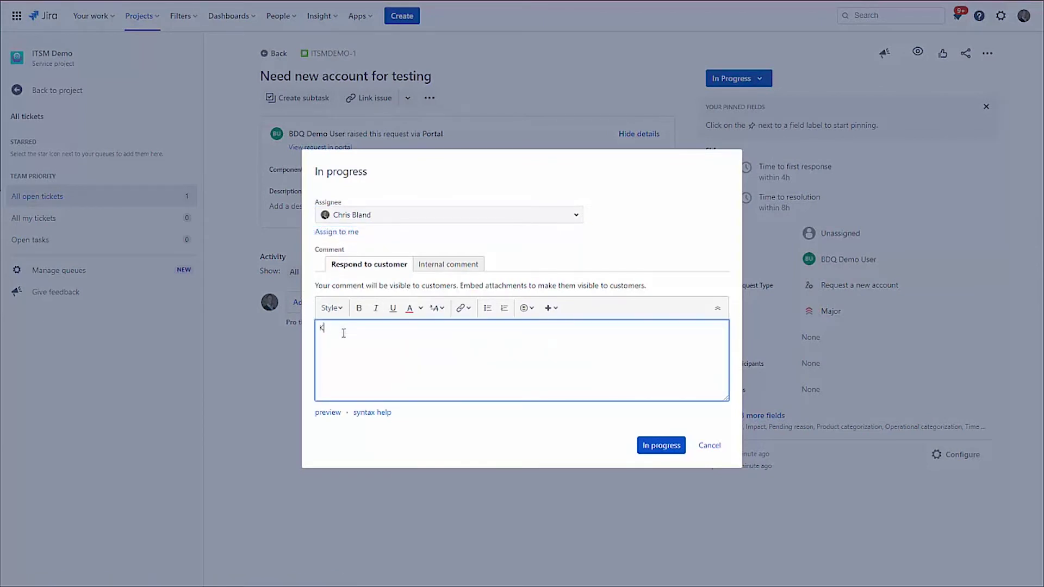
text(I need some more details!)
click(660, 446)
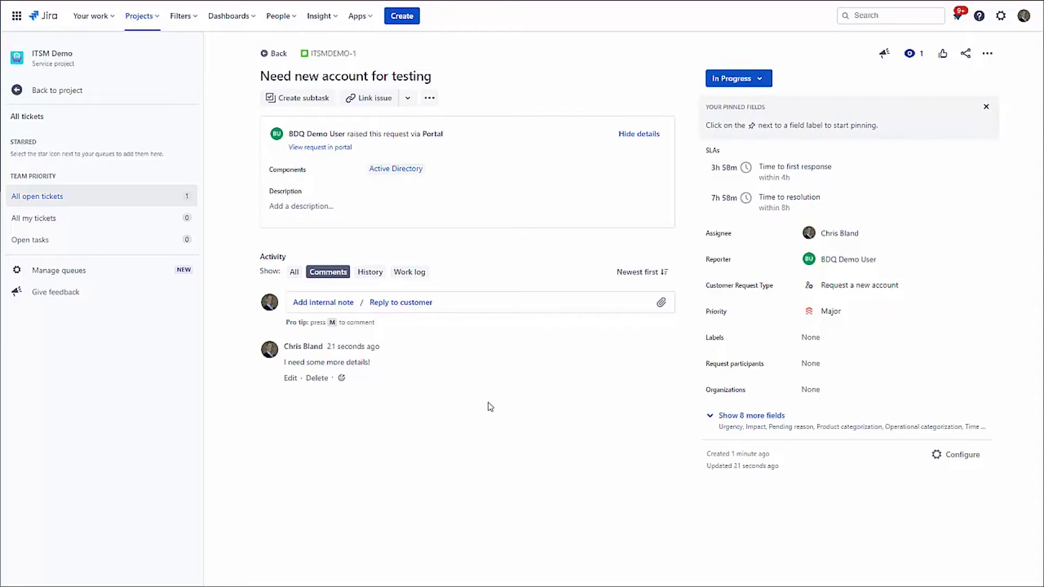
click(760, 83)
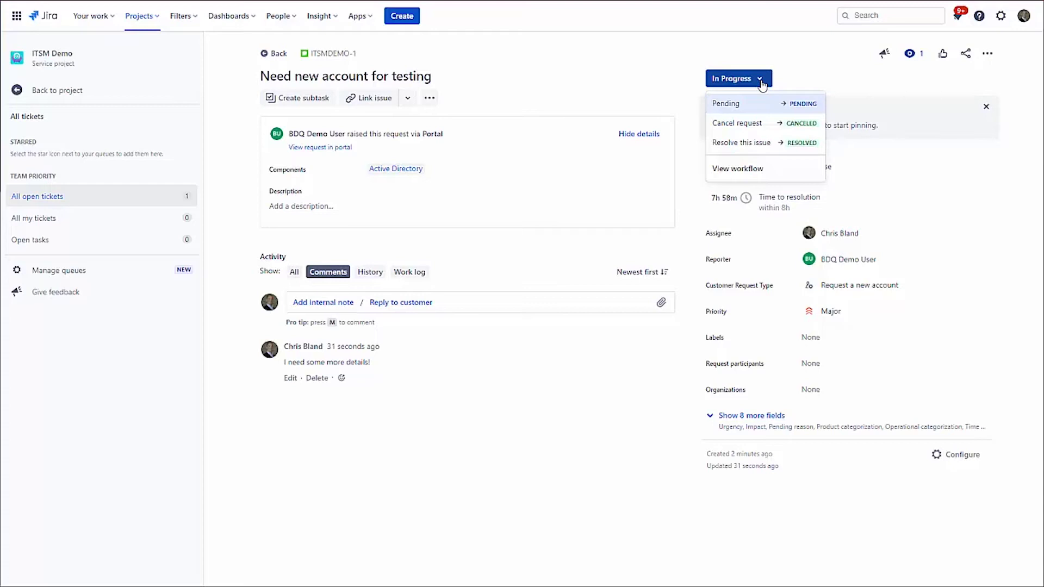
click(476, 51)
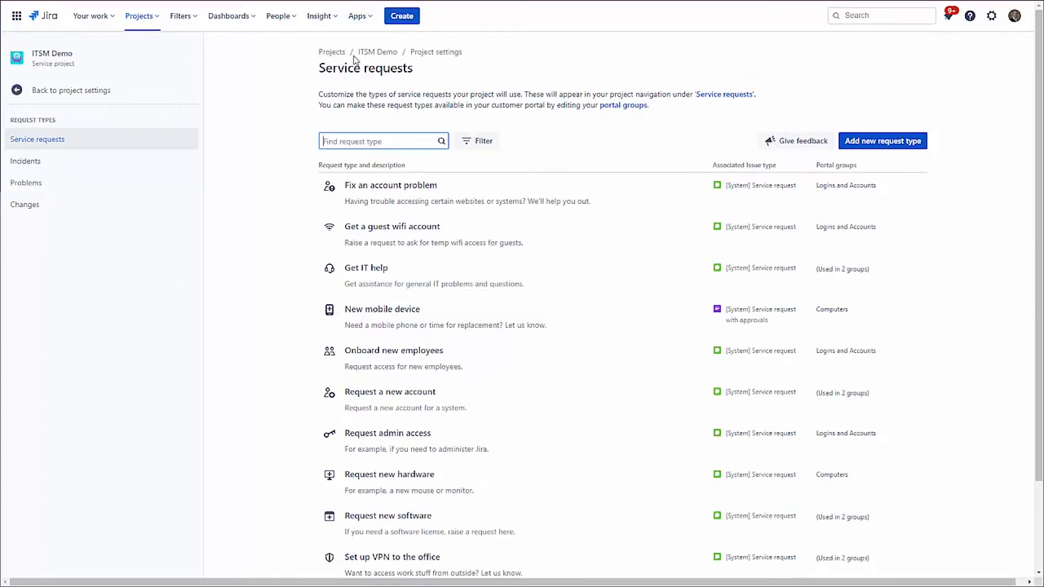
double_click(324, 70)
drag(381, 73, 434, 79)
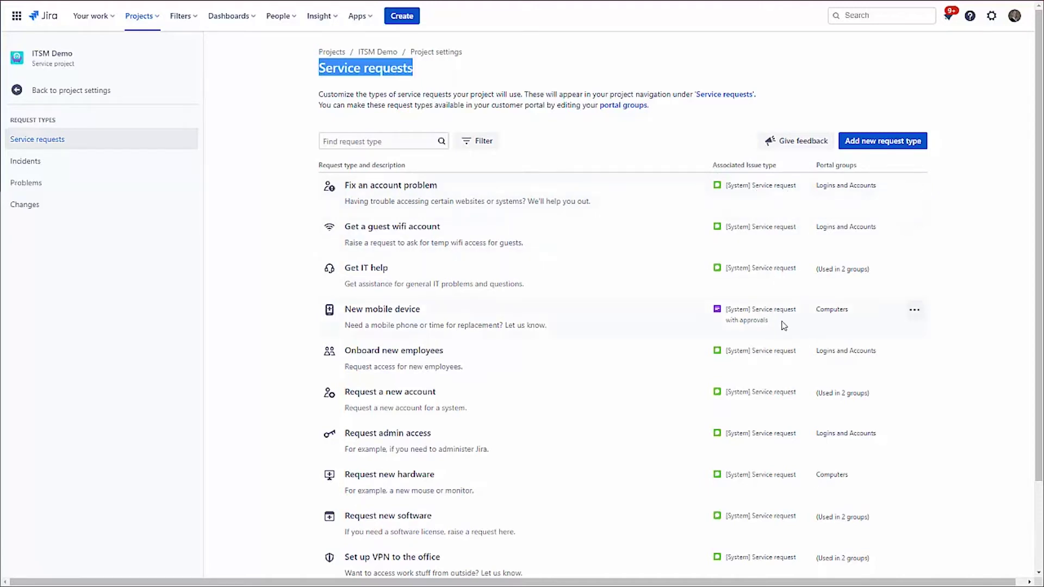
scroll(783, 324, down, 2)
scroll(783, 325, up, 2)
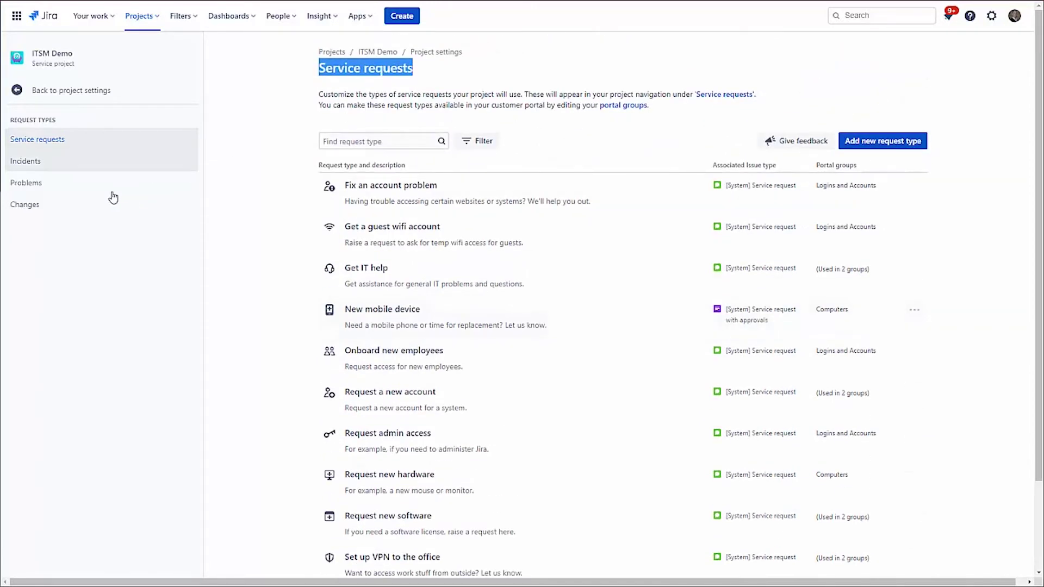
- Browse the Incidents, Problems and Changes request types, then return to Service requests
click(34, 163)
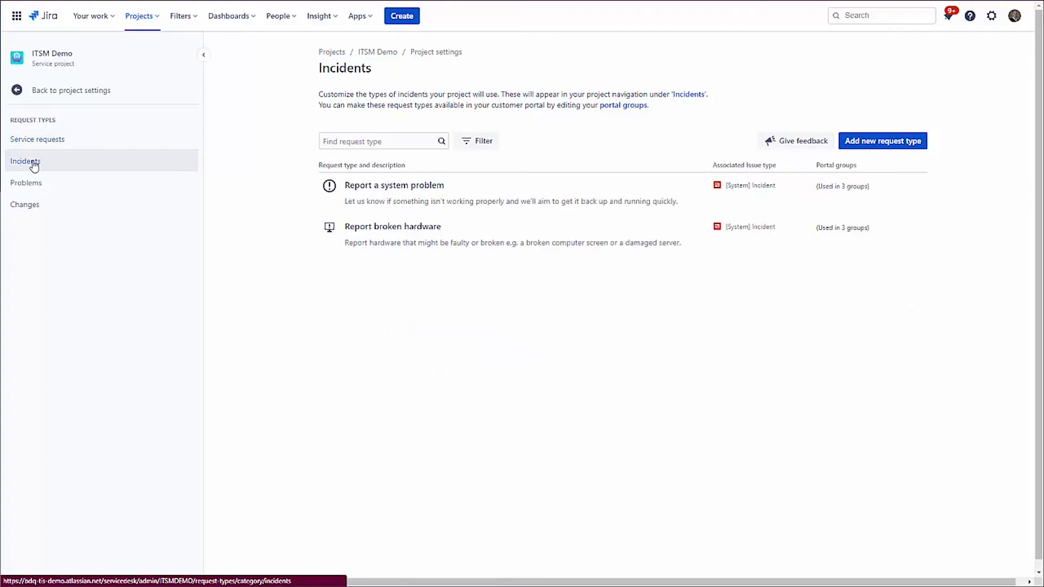
click(34, 184)
click(39, 205)
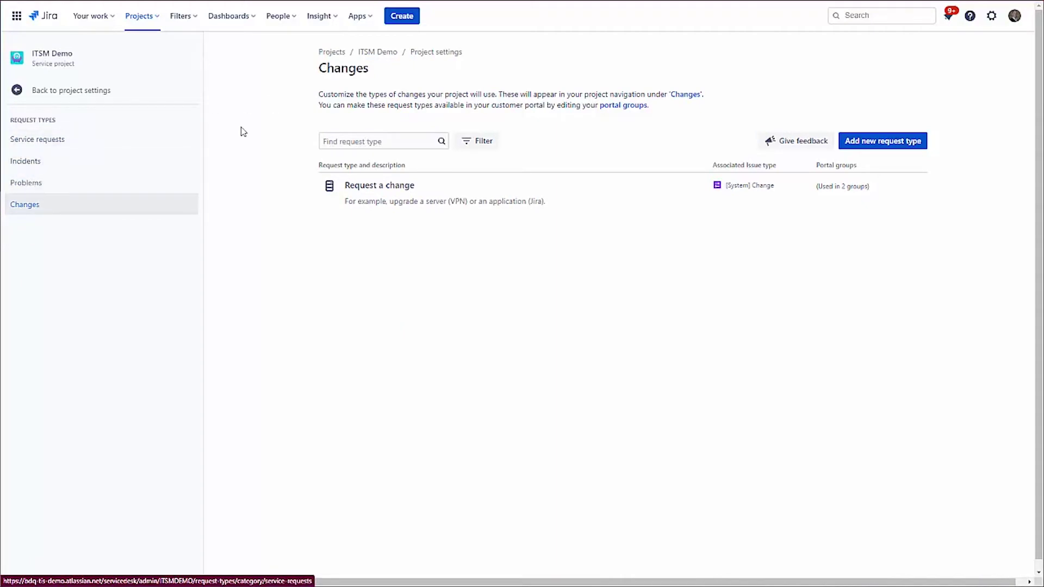
click(22, 185)
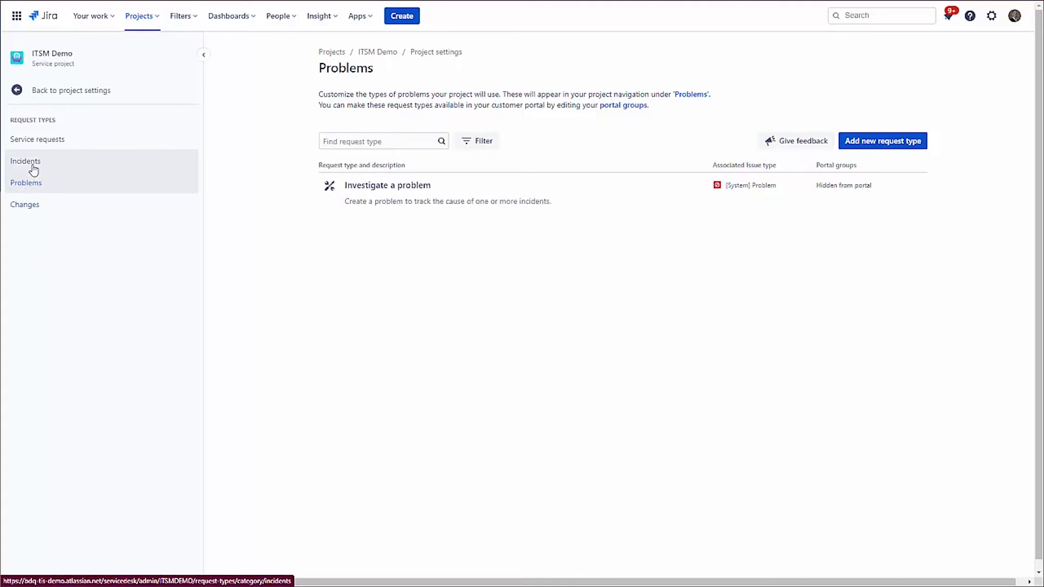
click(32, 166)
click(52, 141)
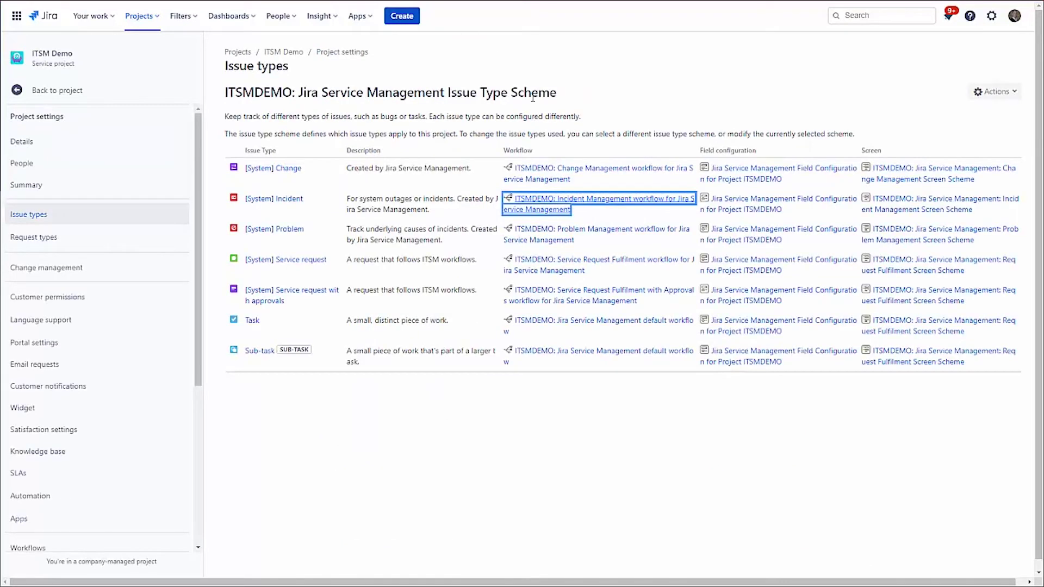
- Highlight the Issue Type Scheme name in the Issue types page heading
mouse_move(532, 97)
drag(448, 93, 568, 96)
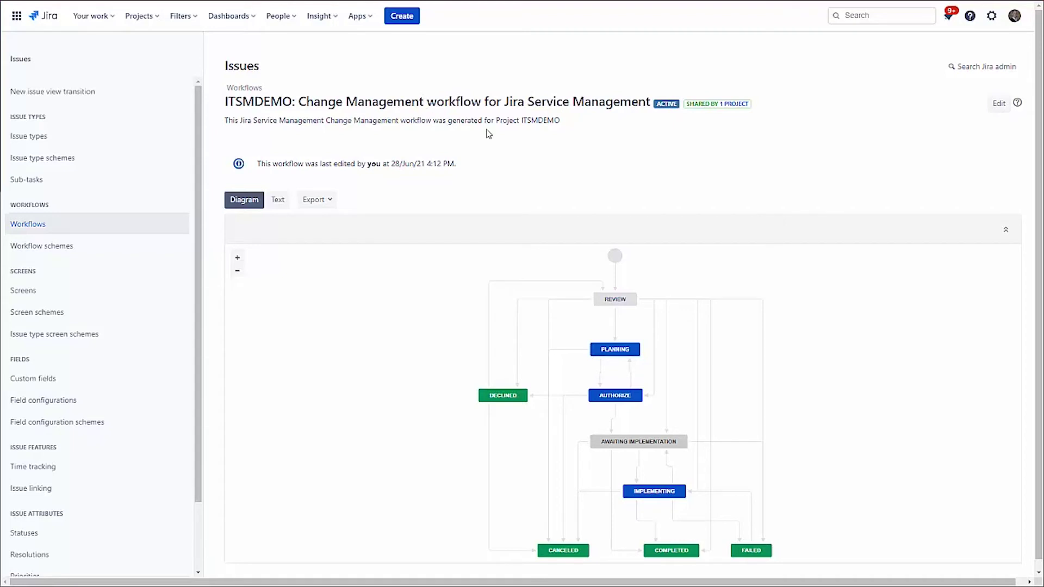
scroll(515, 123, down, 1)
scroll(516, 123, down, 1)
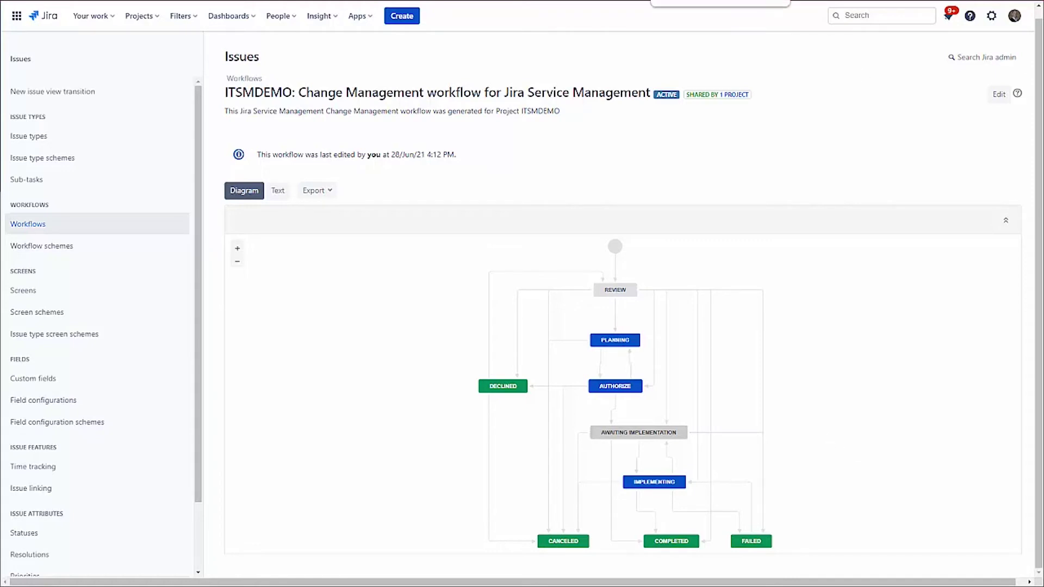
- Switch back to the Incident Management workflow diagram
key(ctrl+Tab)
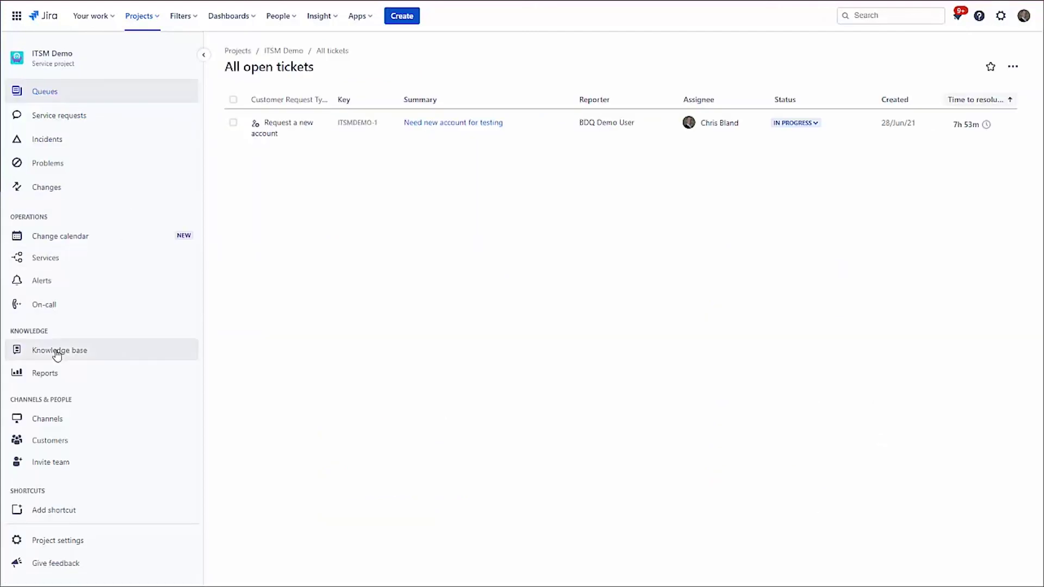
- Open the project's Workload report and restore the full project navigation
click(49, 374)
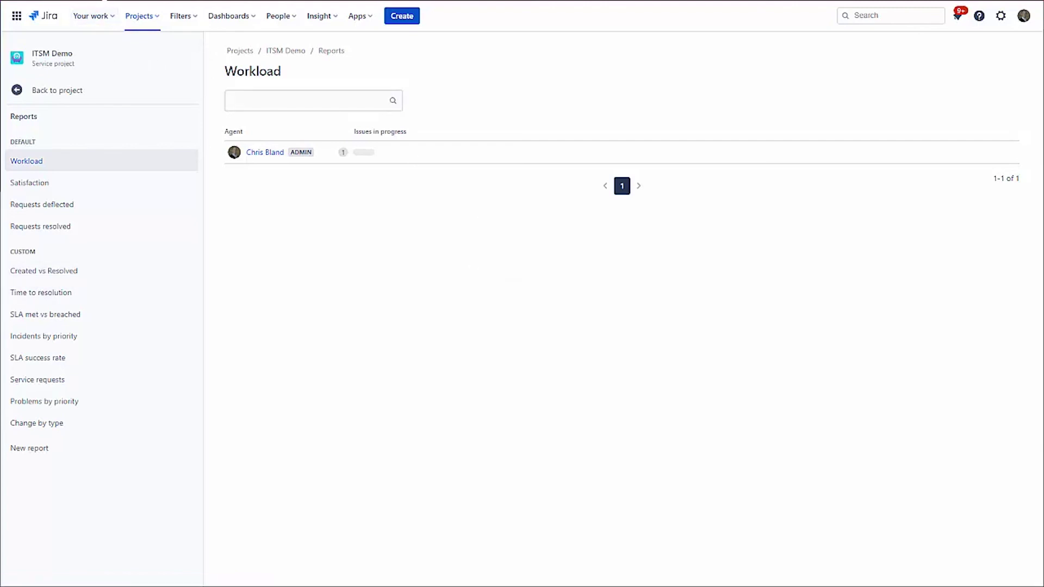
click(55, 91)
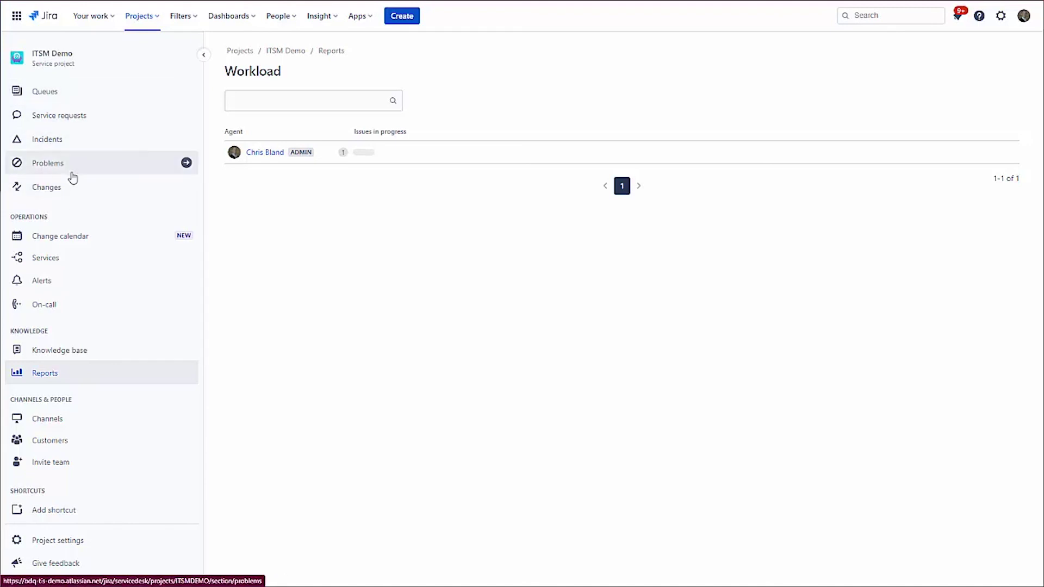
- Go from the Service requests queue to the ITSM Demo portal home page
click(83, 115)
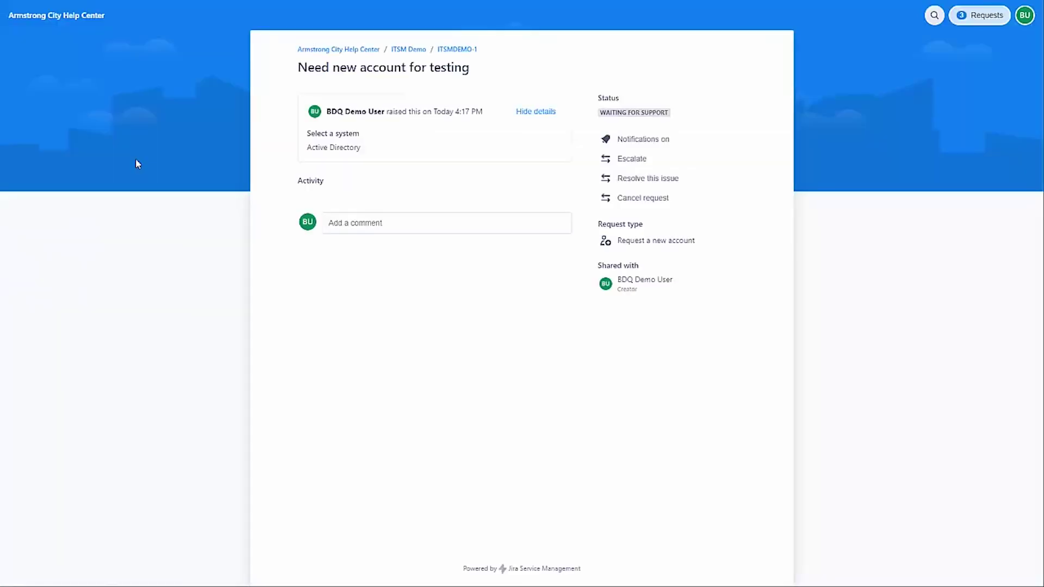
click(408, 49)
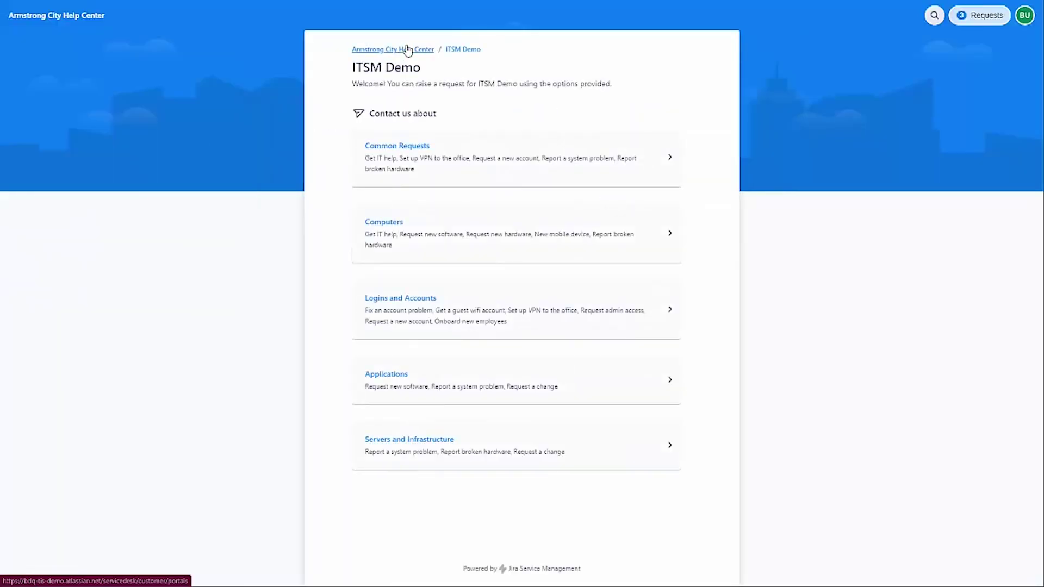